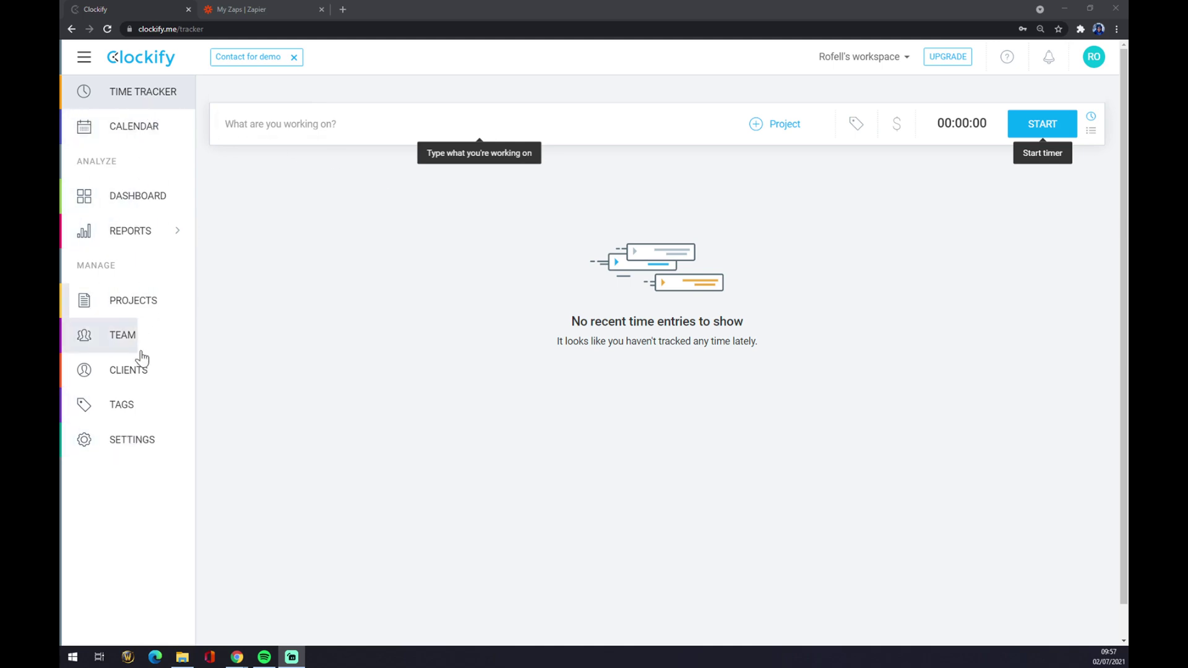
click(136, 451)
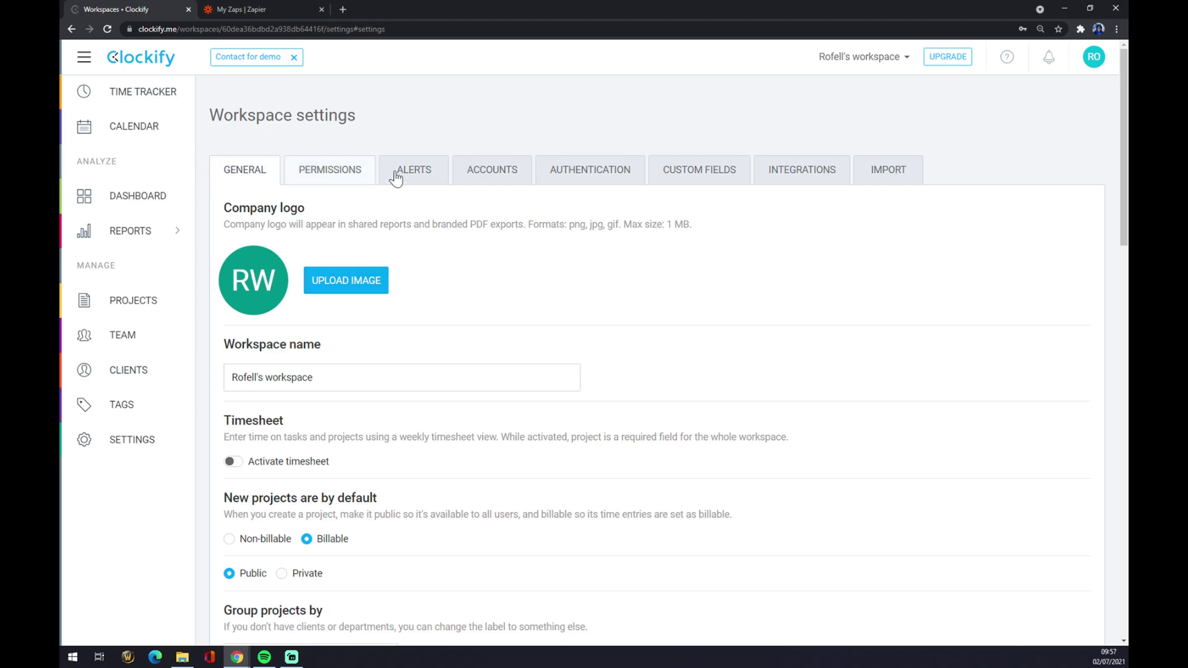
click(829, 183)
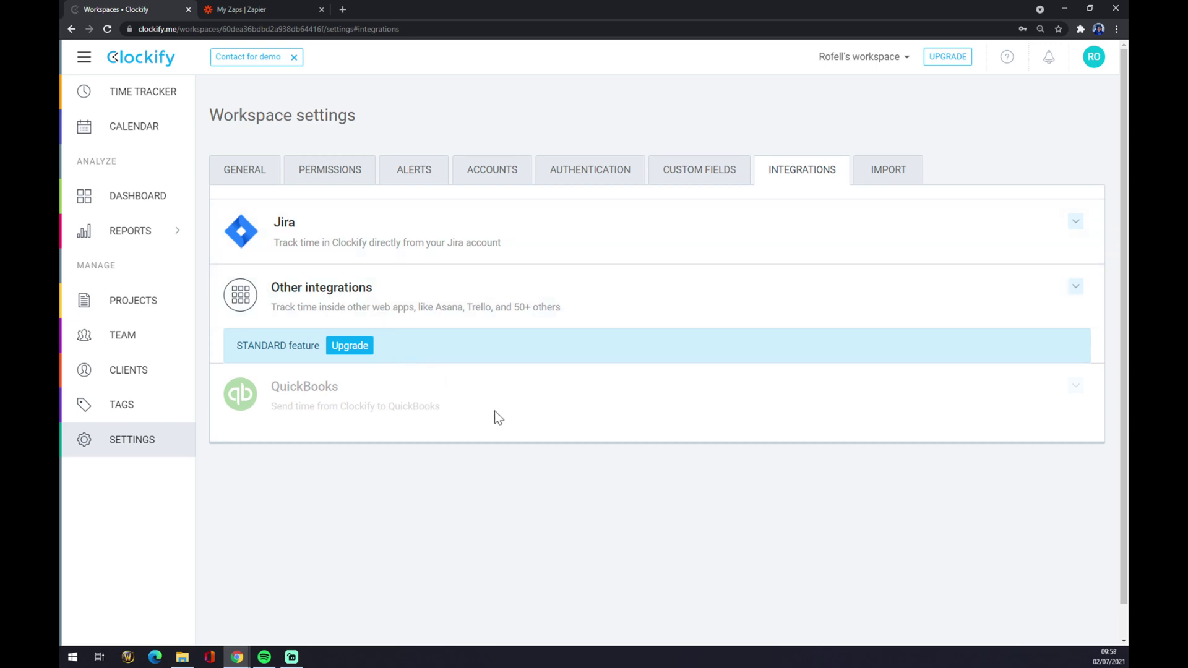
From the Zapier zap list, create a new zap titled 'Clockify to Xero'.
click(276, 8)
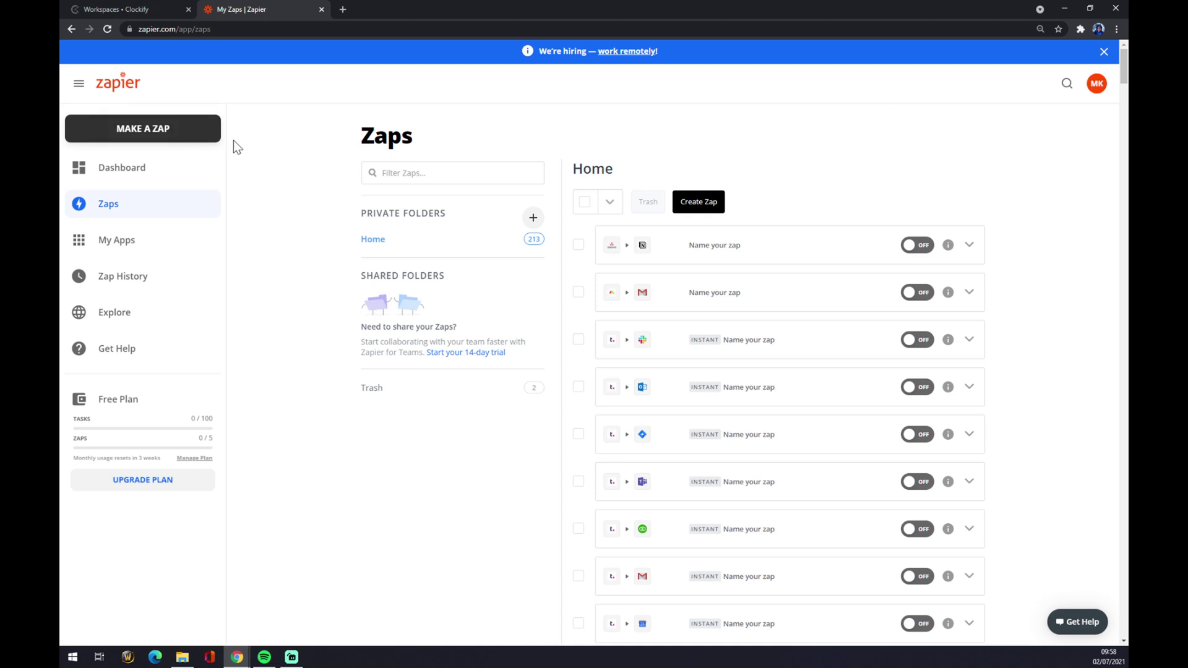
click(153, 132)
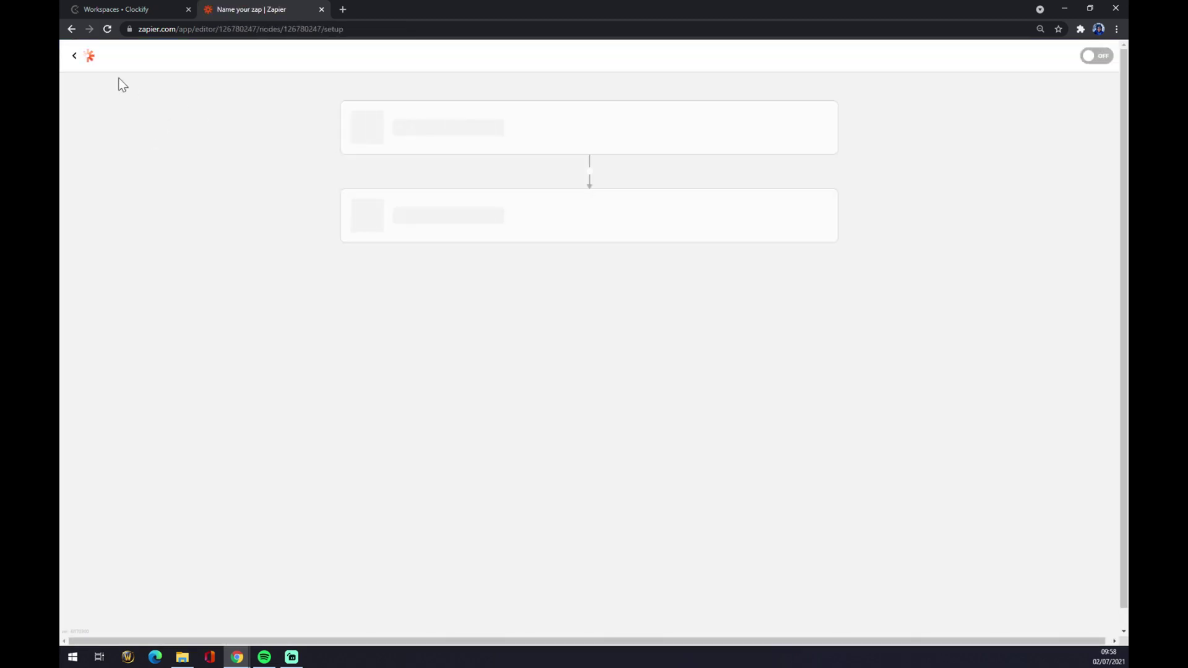
click(199, 80)
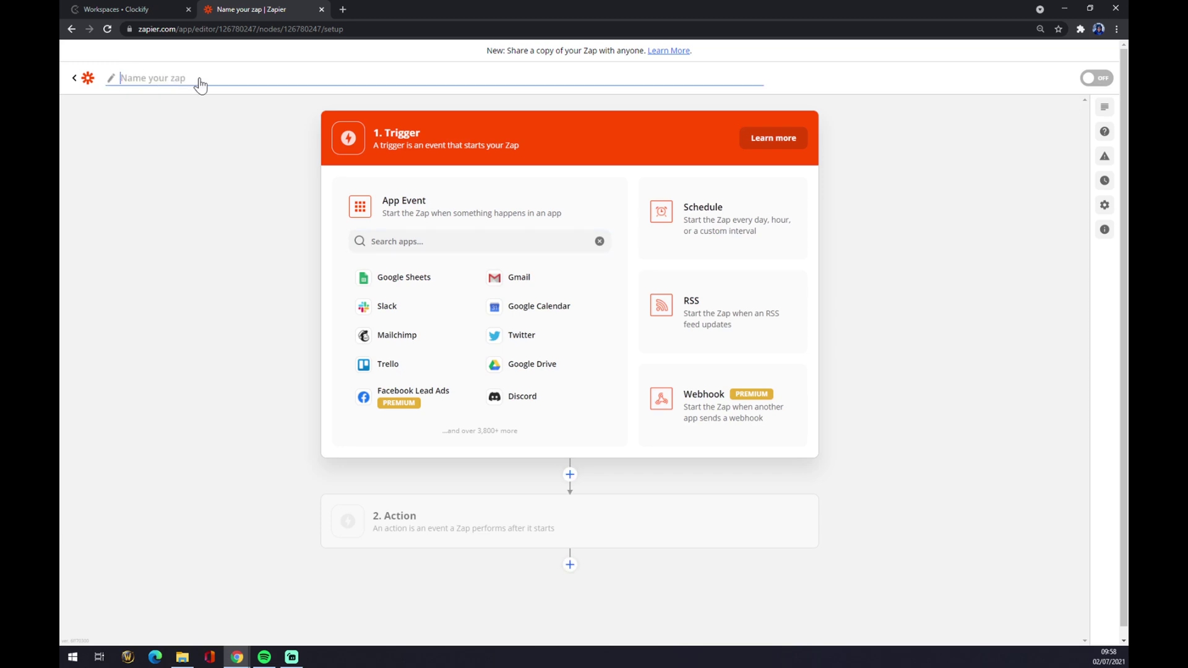
text(Clockify to Xero)
key(Return)
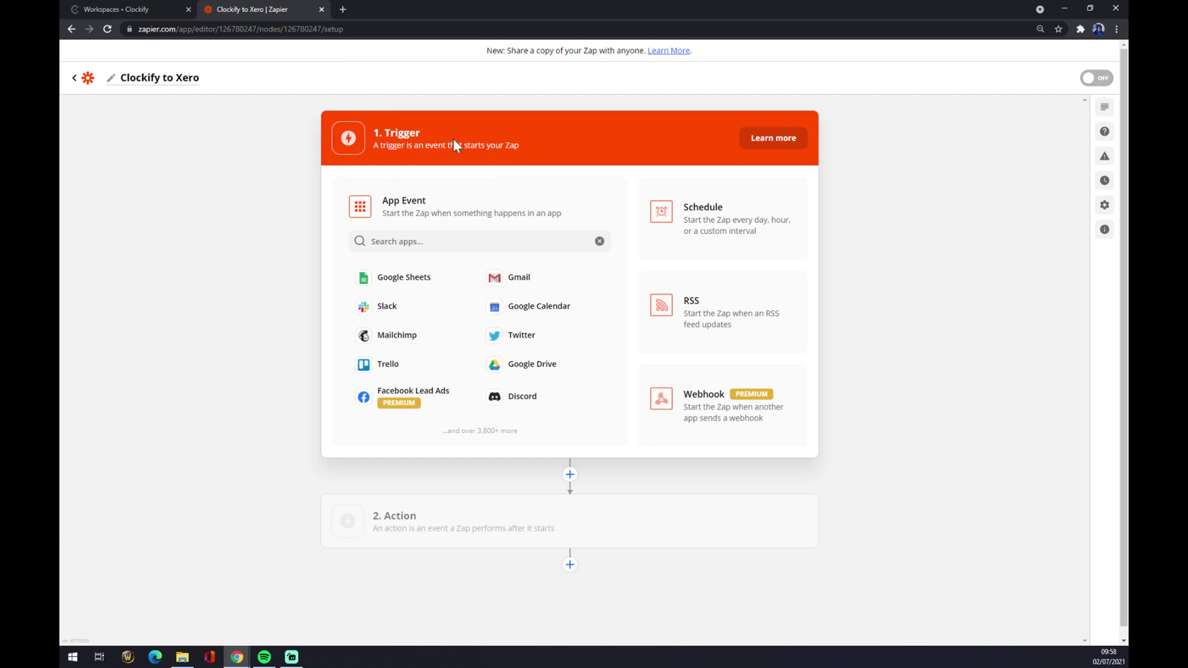
Choose Clockify as the trigger app with the New Project event, and continue.
drag(365, 117, 579, 155)
click(480, 241)
text(Clockify)
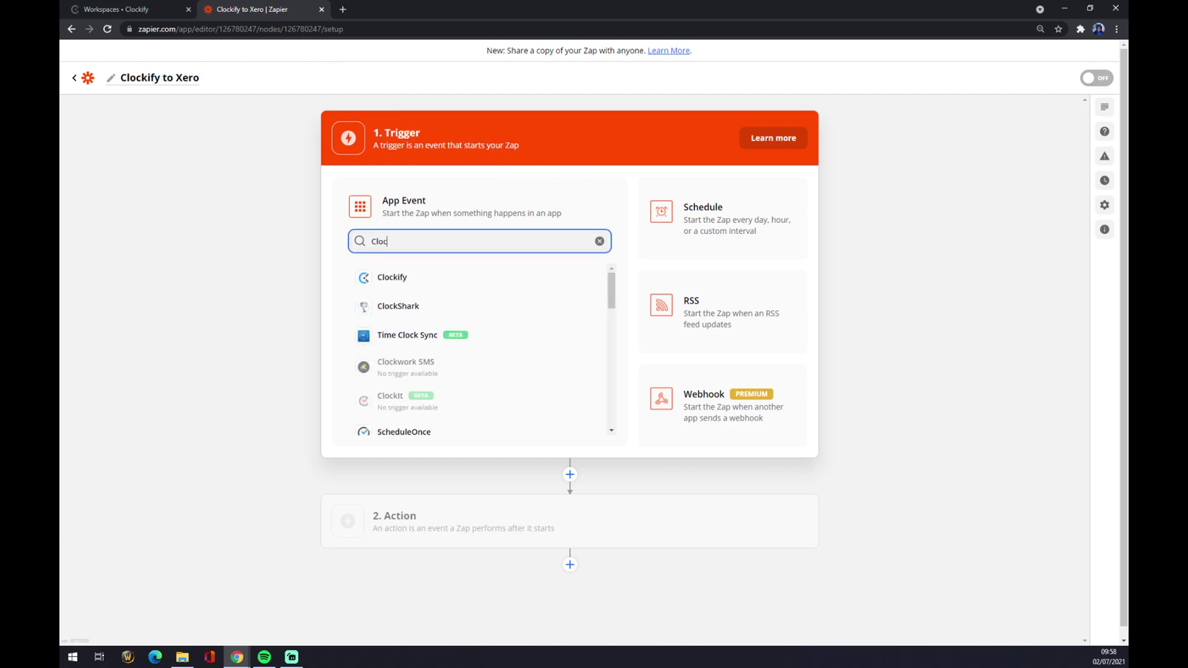
click(431, 283)
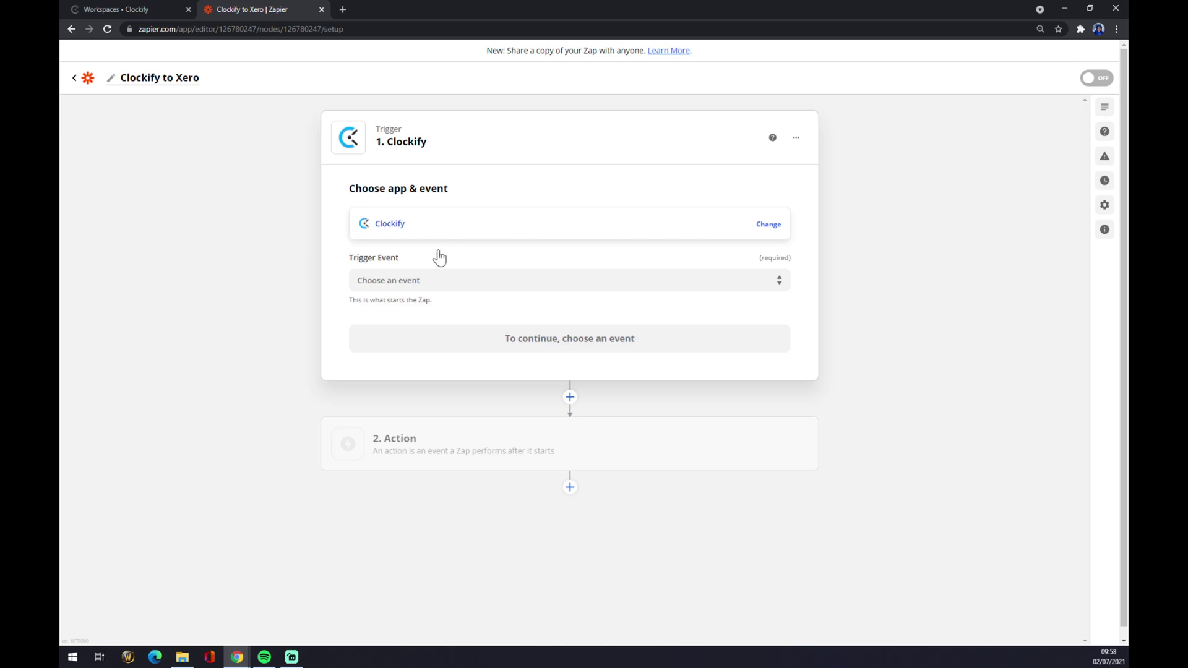
click(436, 280)
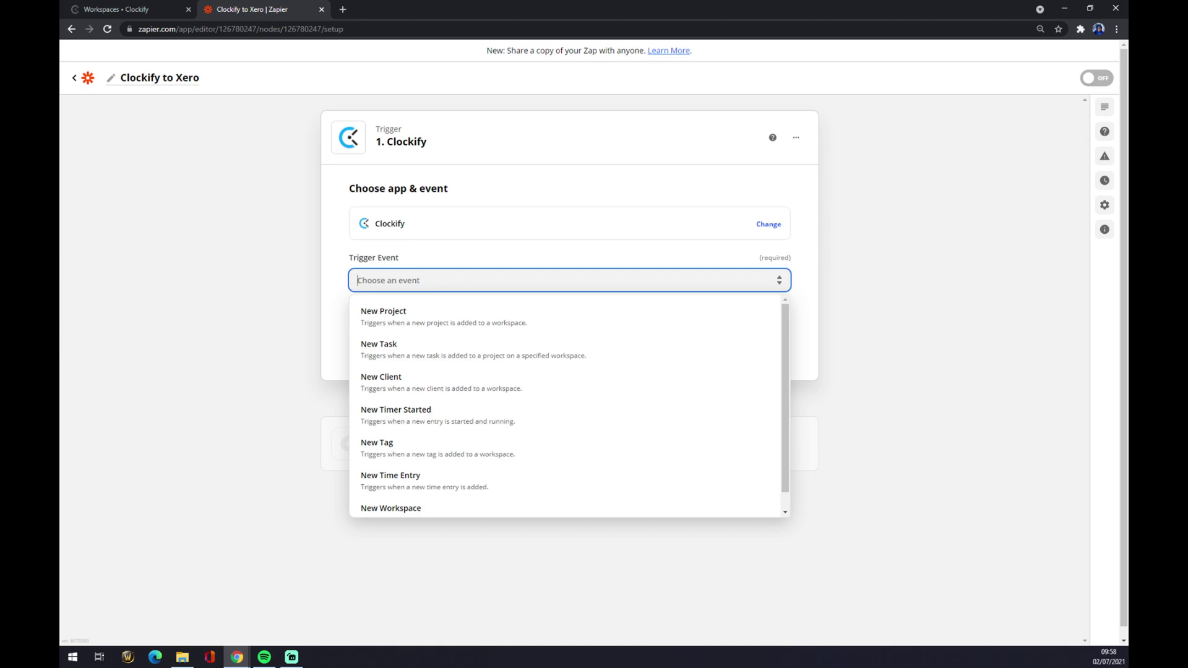
scroll(425, 419, down, 1)
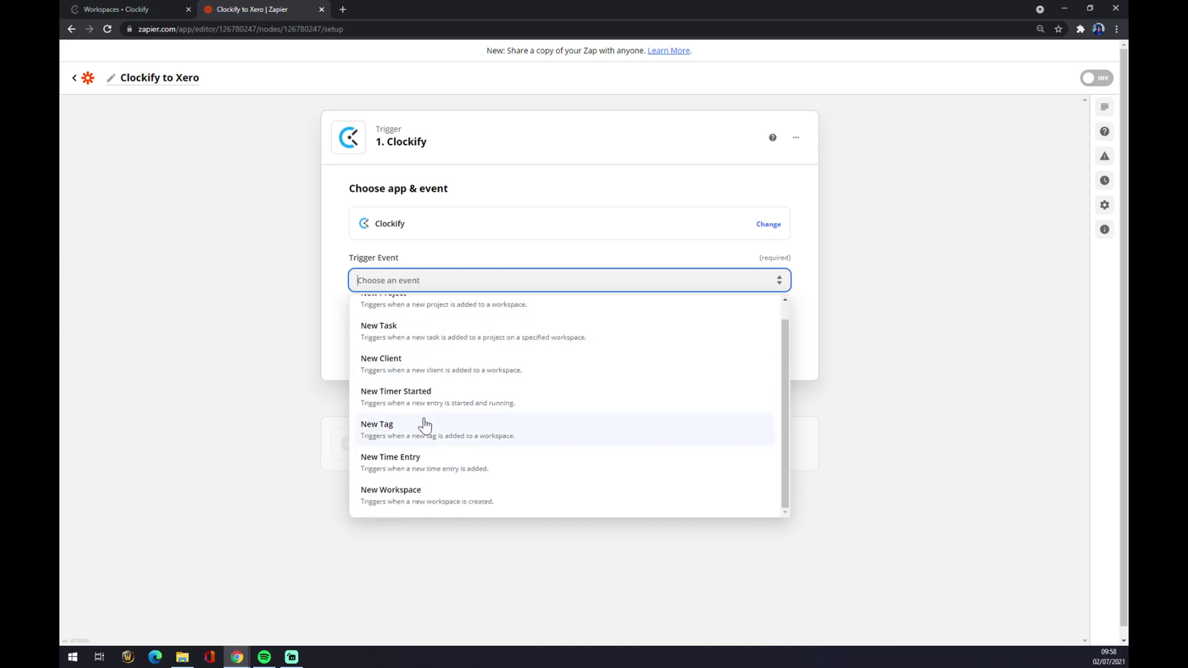
scroll(411, 305, up, 1)
click(414, 311)
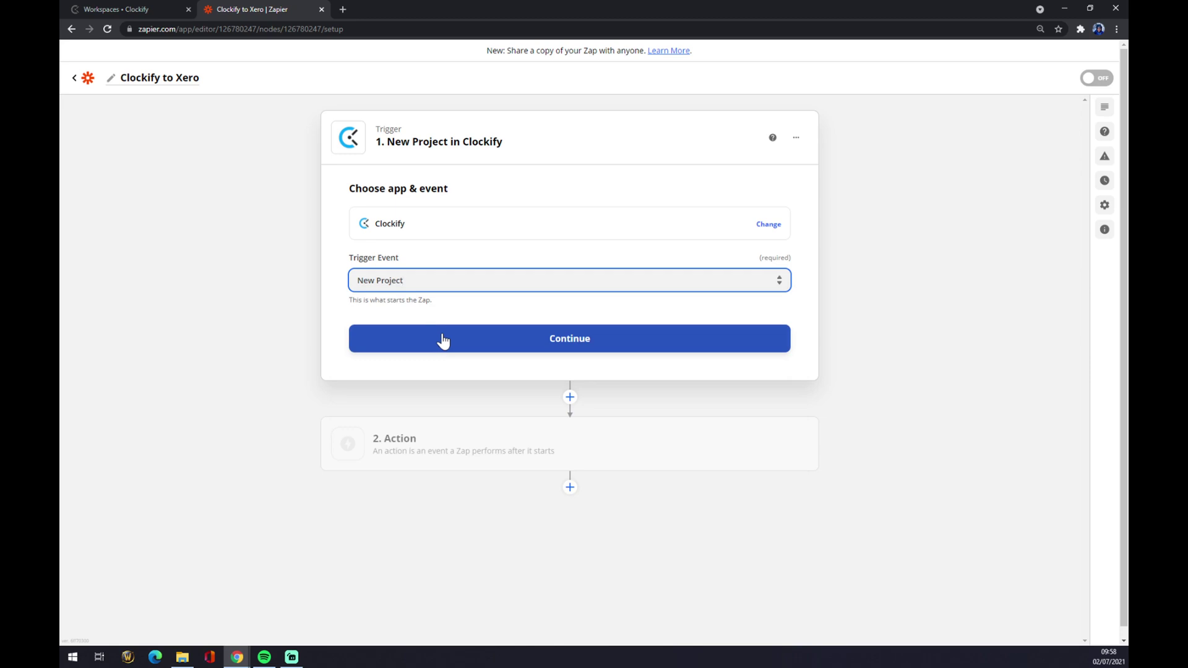
click(443, 341)
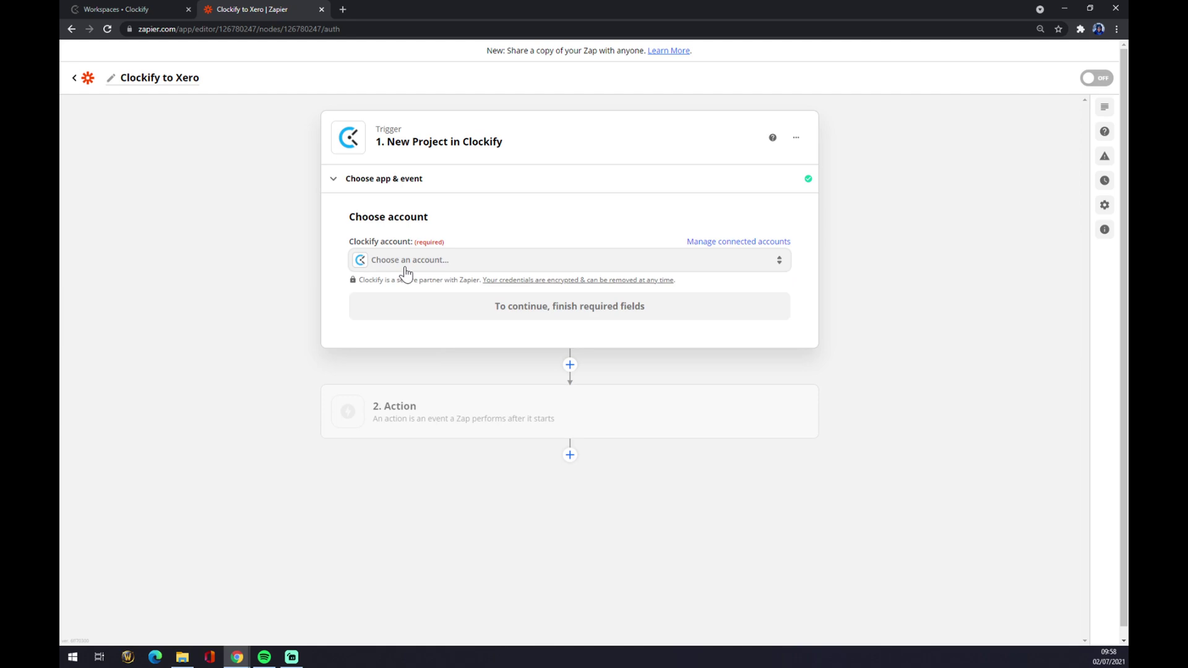
Select the already connected Clockify account for the trigger.
click(405, 267)
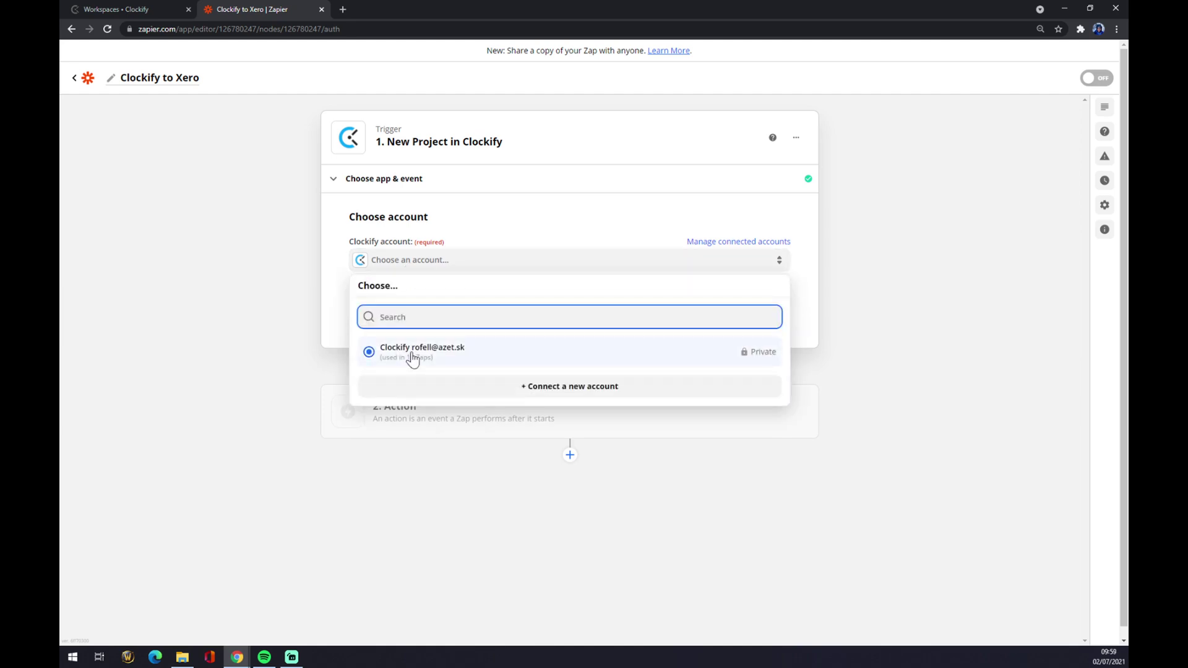
click(411, 352)
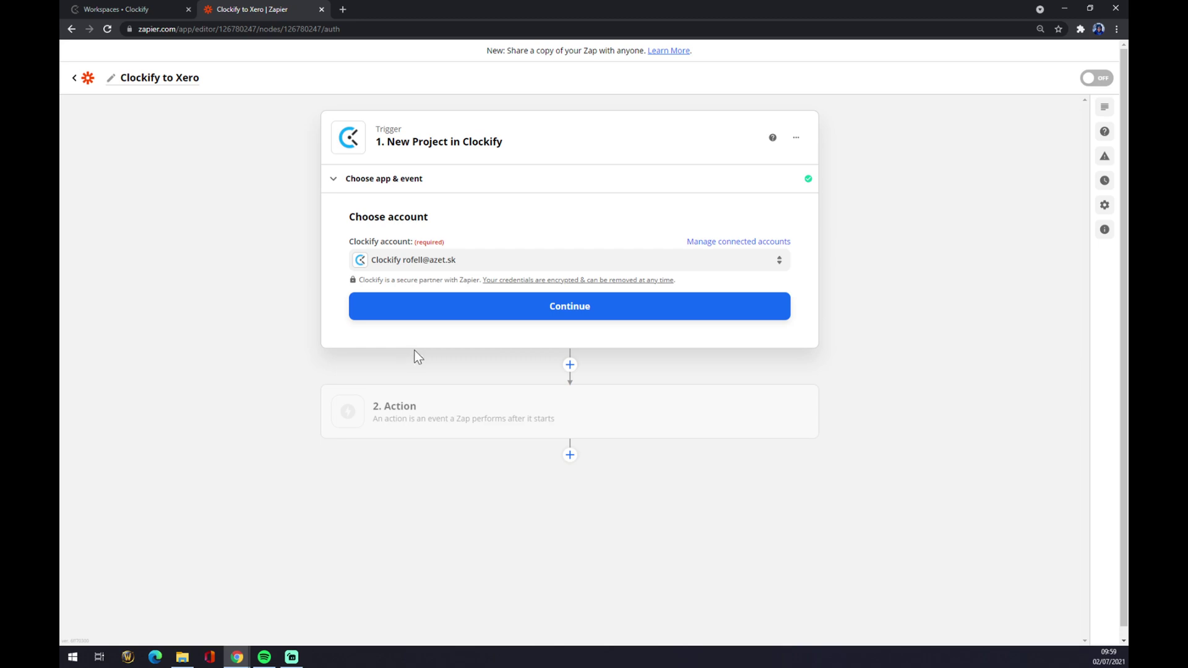
Open Clockify's Profile settings and select the personal API key in the API section.
click(166, 4)
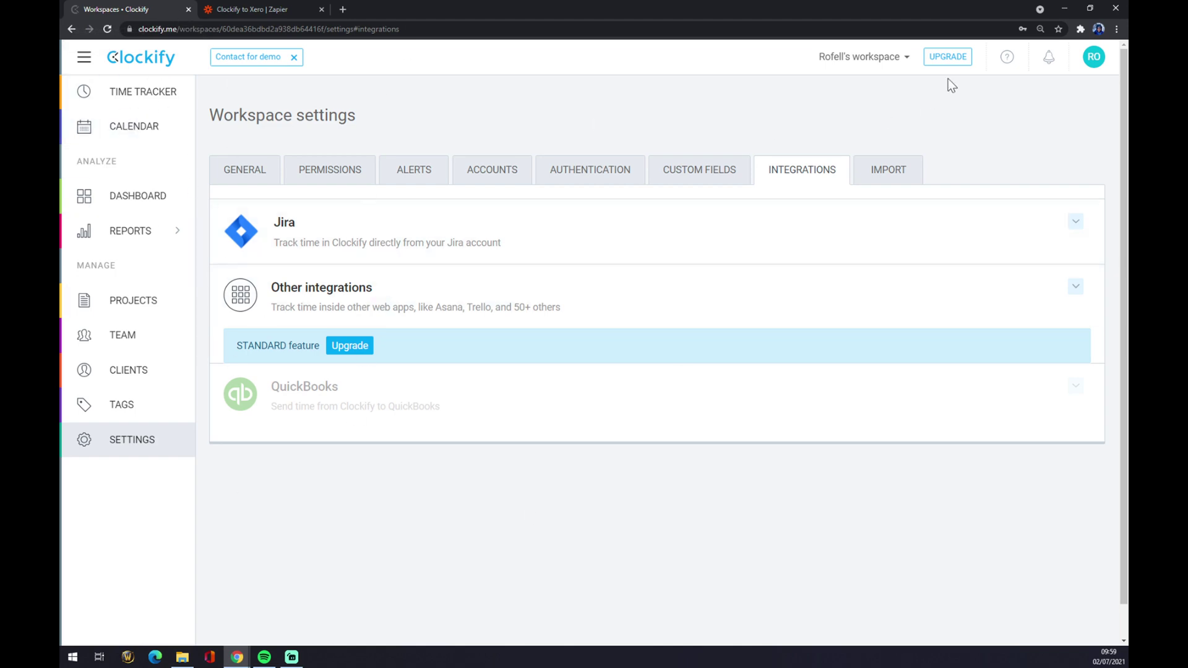
click(1086, 64)
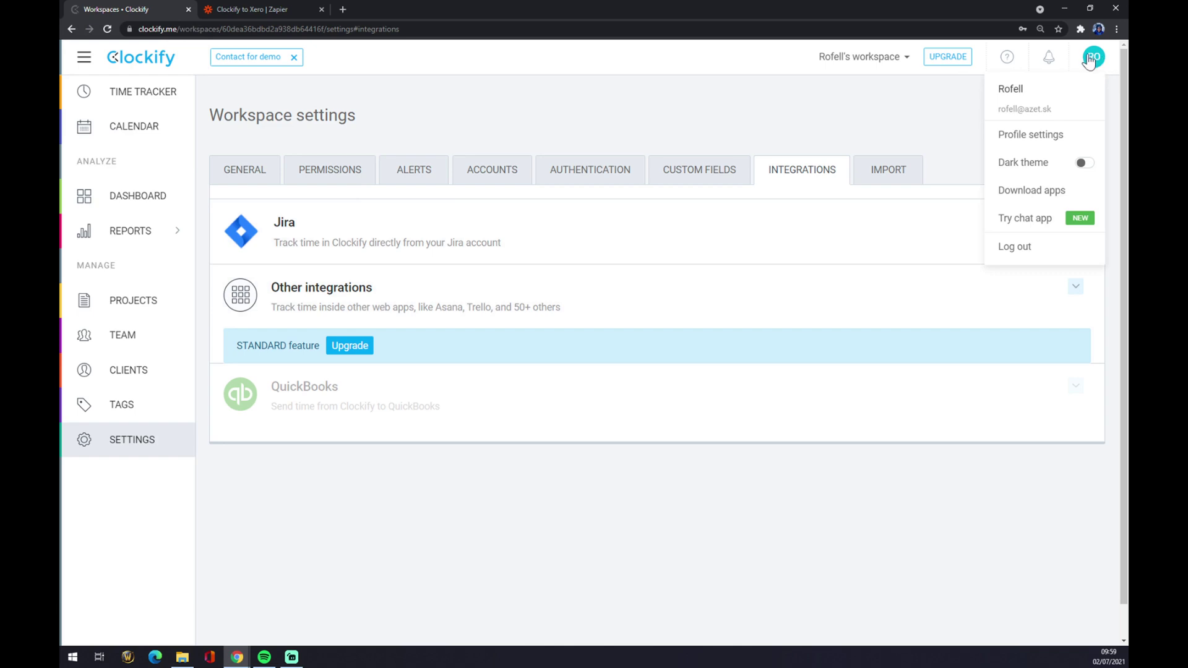
click(1043, 141)
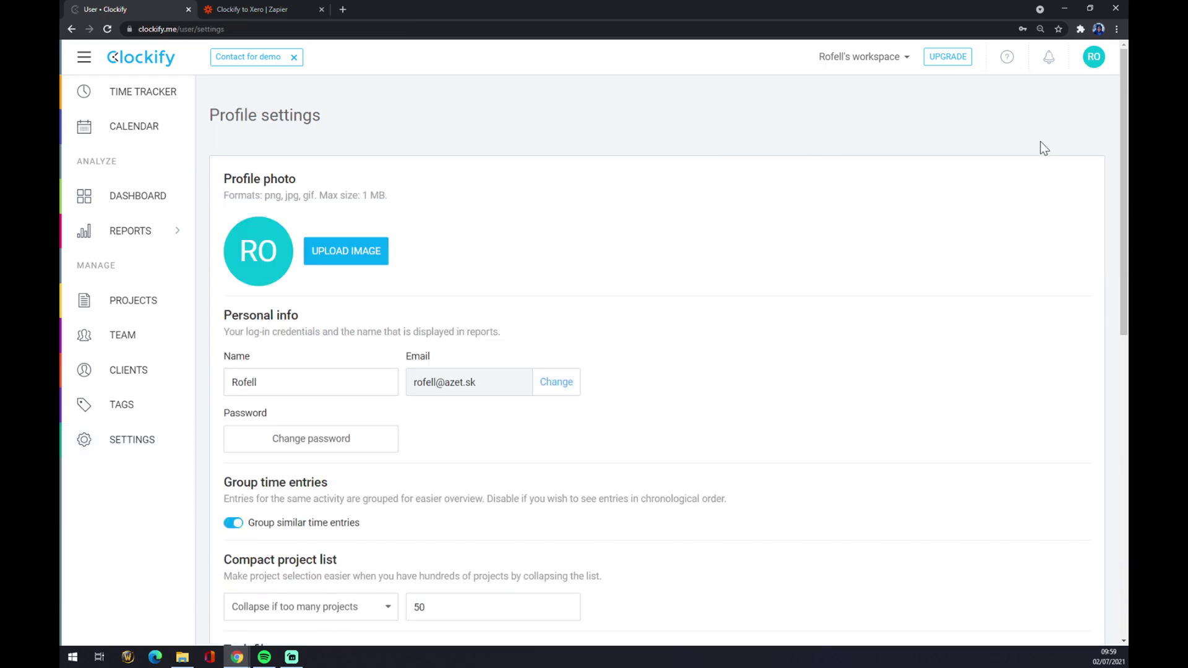
scroll(705, 380, down, 9)
click(365, 486)
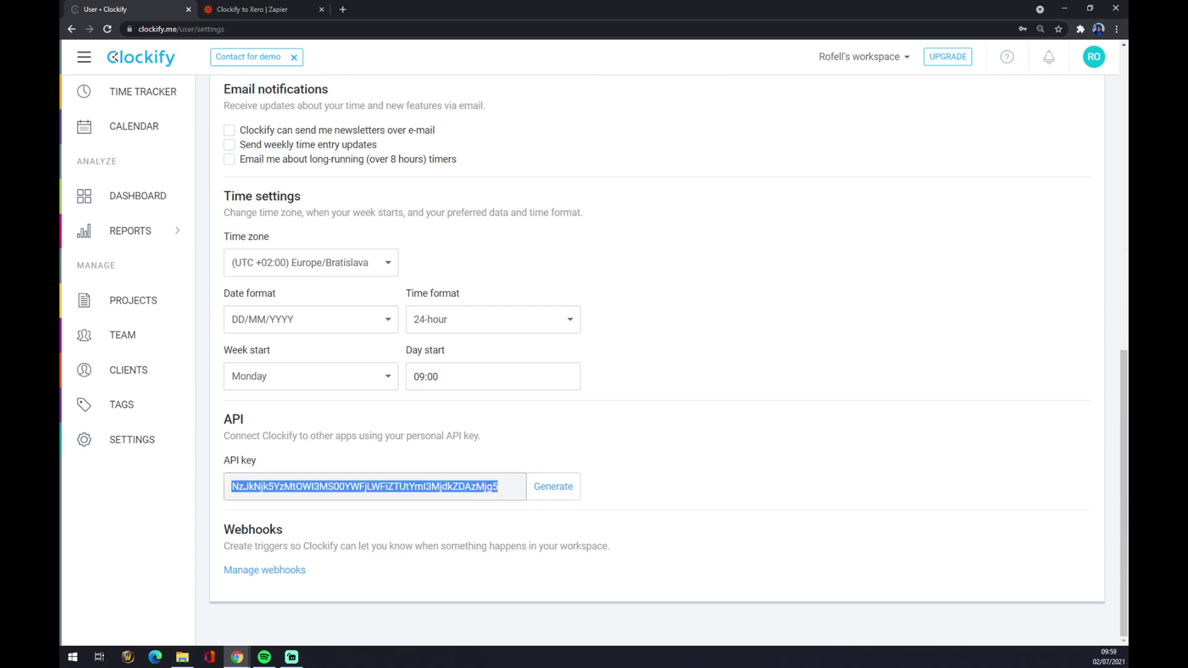
Confirm the Clockify account, choose the workspace to watch, and test the trigger.
click(218, 10)
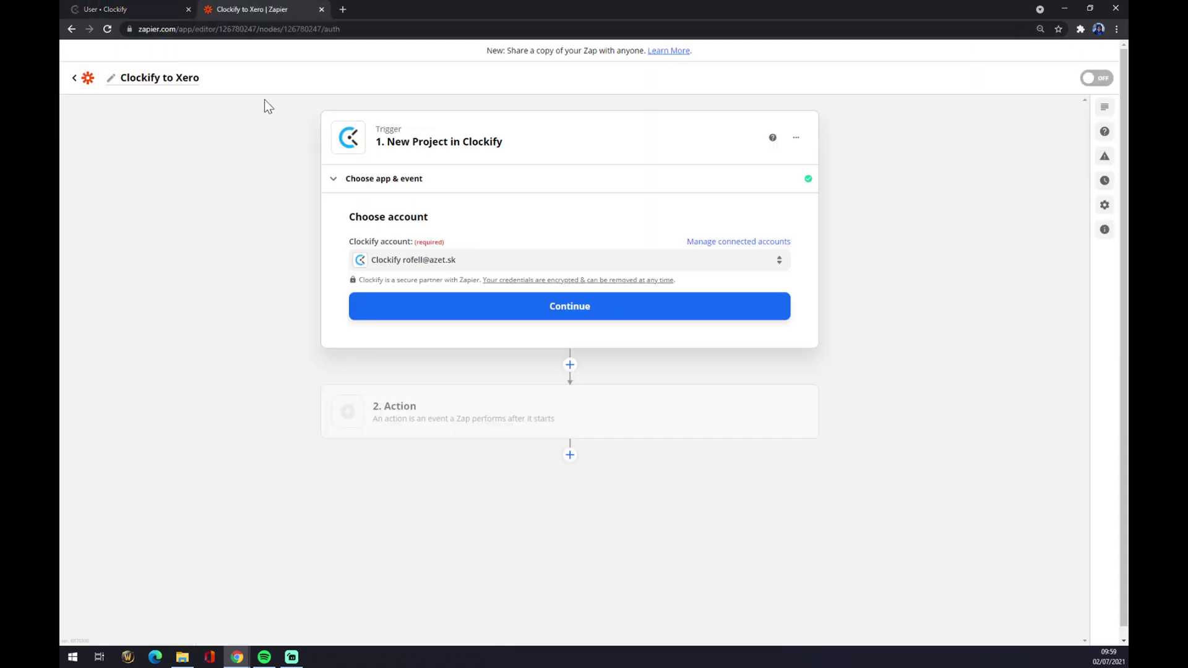
click(511, 309)
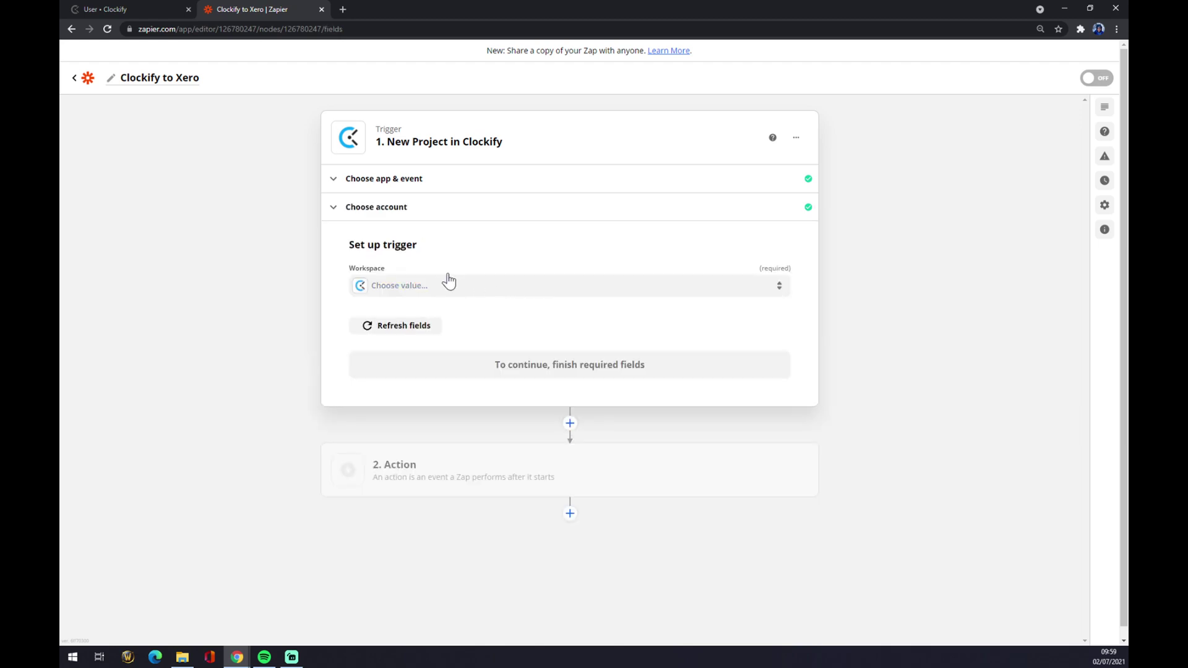
click(438, 288)
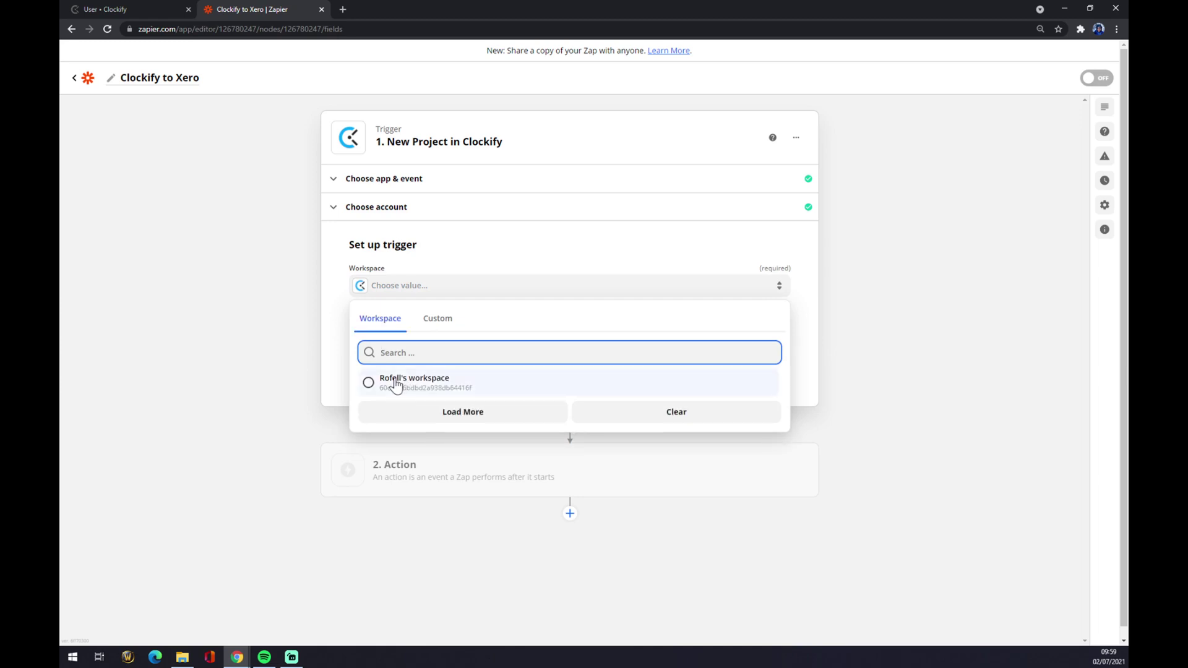
click(396, 383)
click(441, 373)
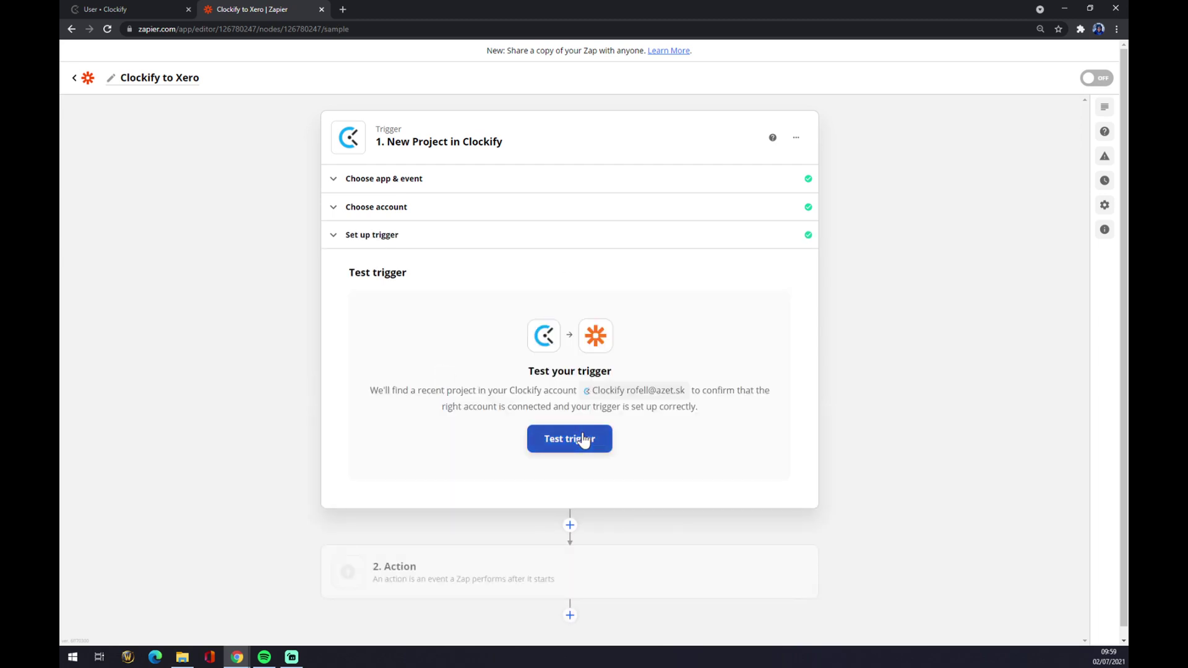
click(466, 580)
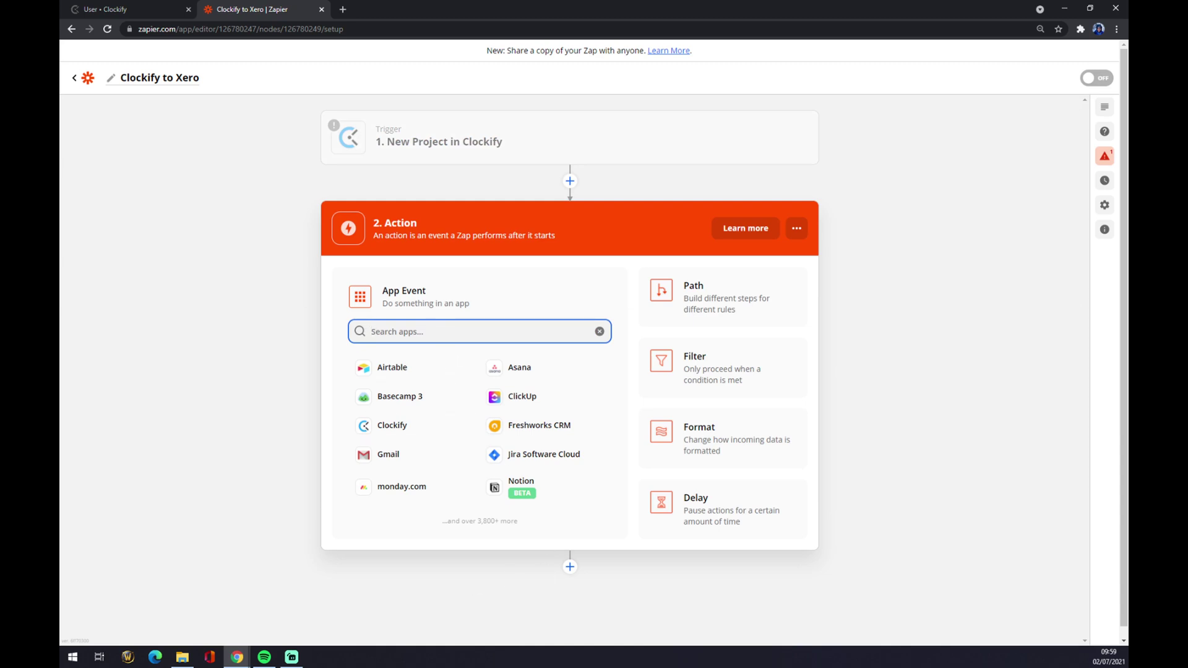
Search for 'Xer', pick Xero as the action app, and choose the Create Payment event.
text(Xer)
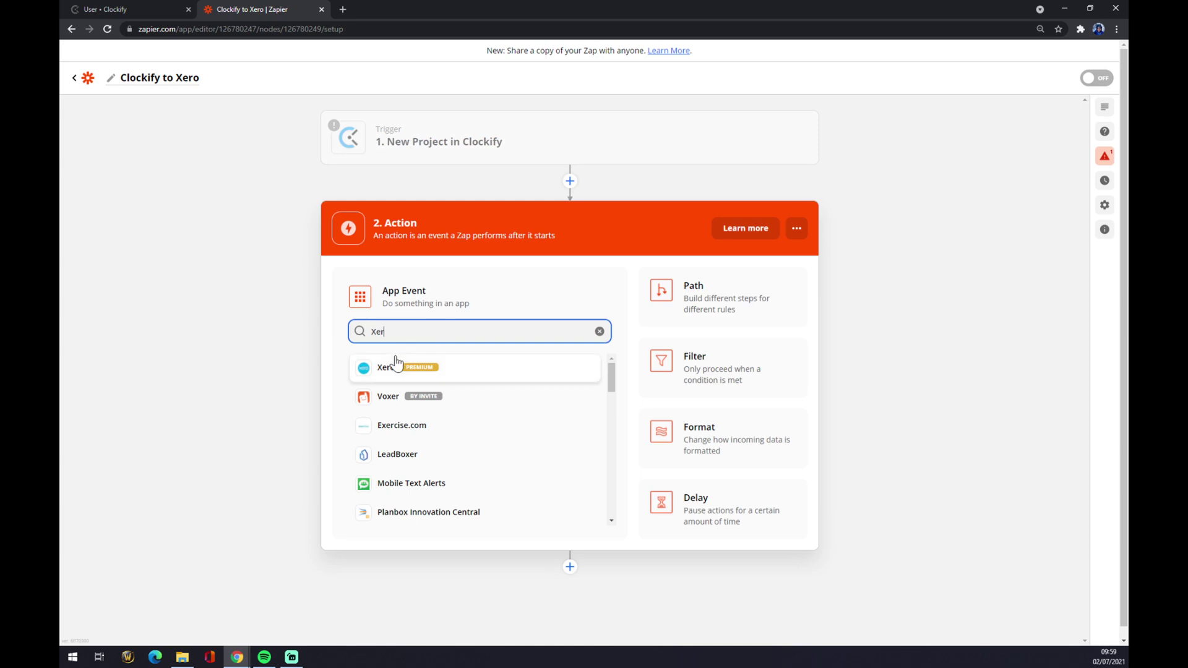
click(392, 370)
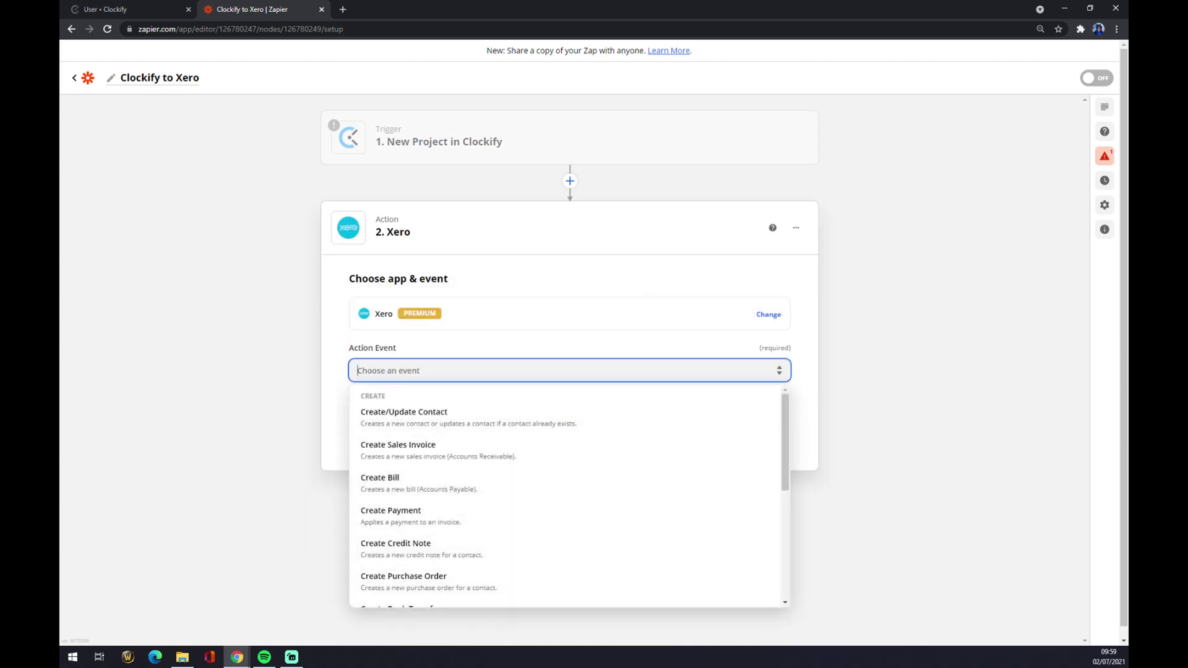
scroll(416, 403, down, 1)
scroll(445, 459, up, 1)
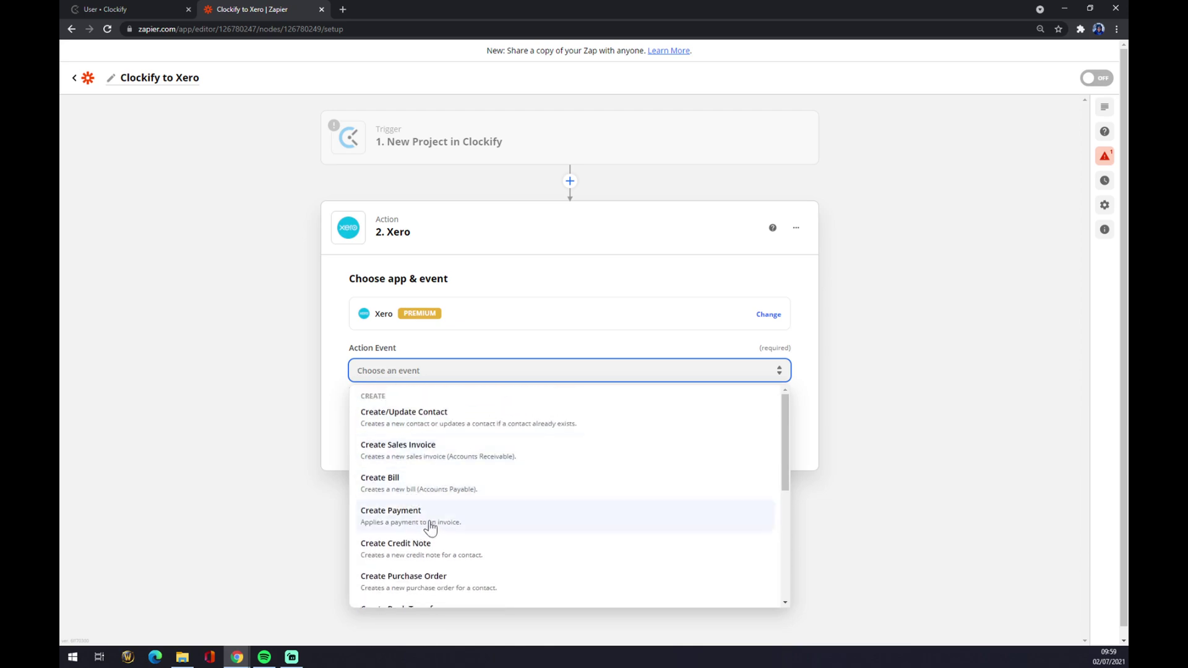
click(431, 527)
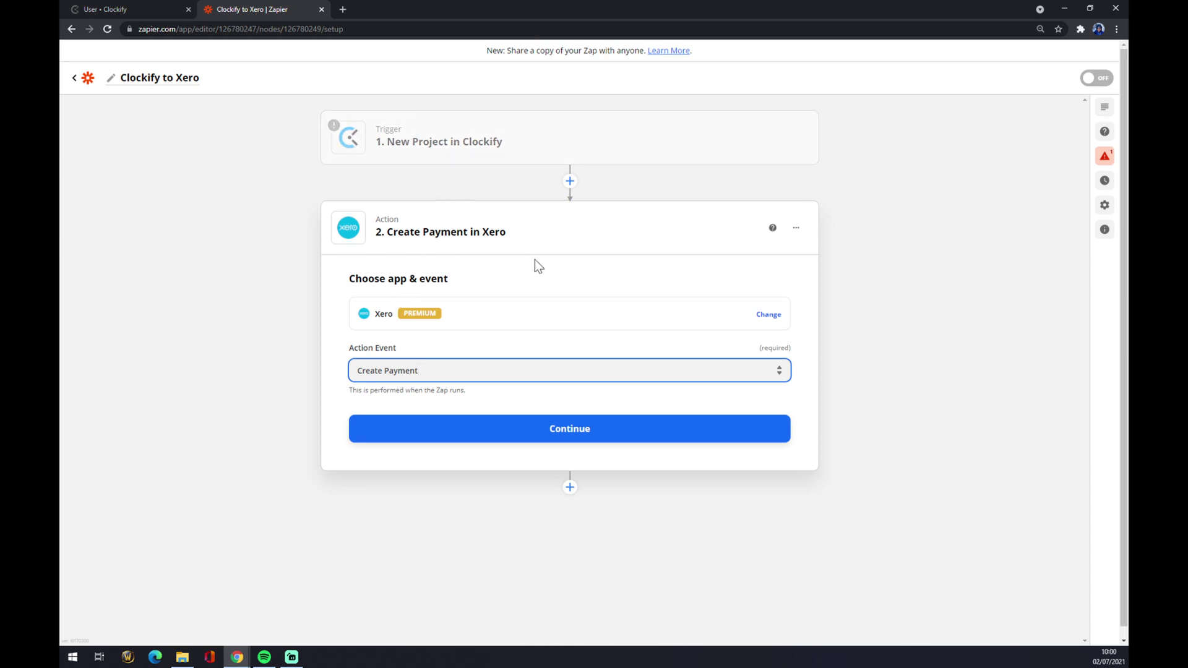
Confirm the Xero Create Payment event to reach the Sign in to Xero account stage.
click(562, 436)
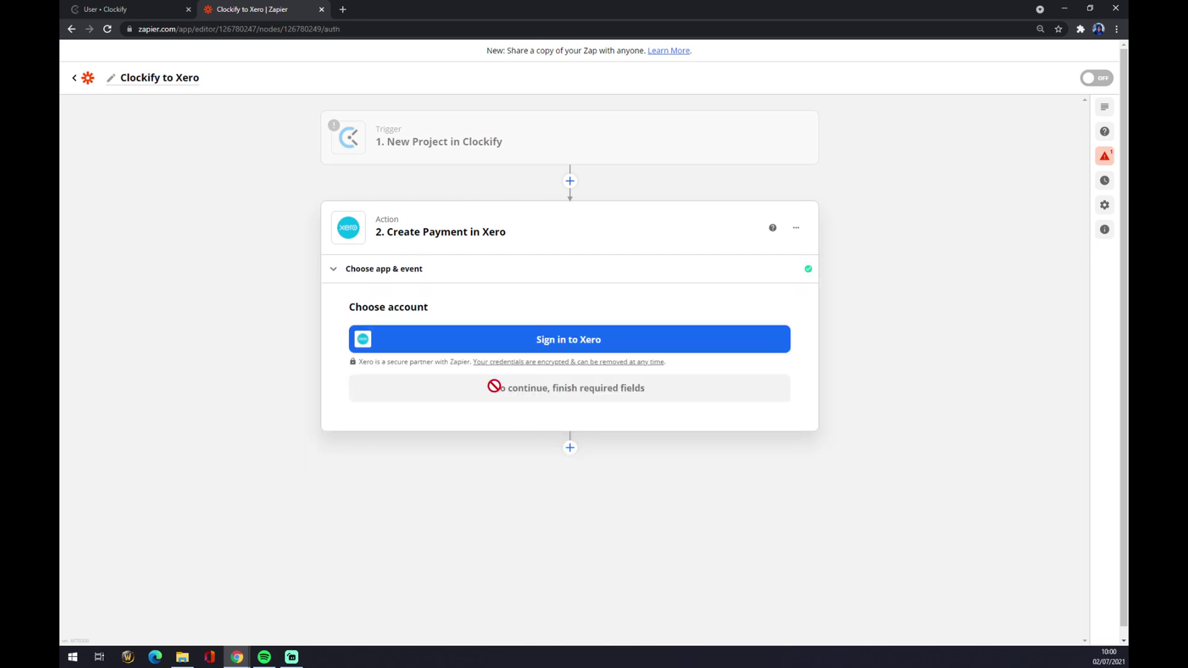